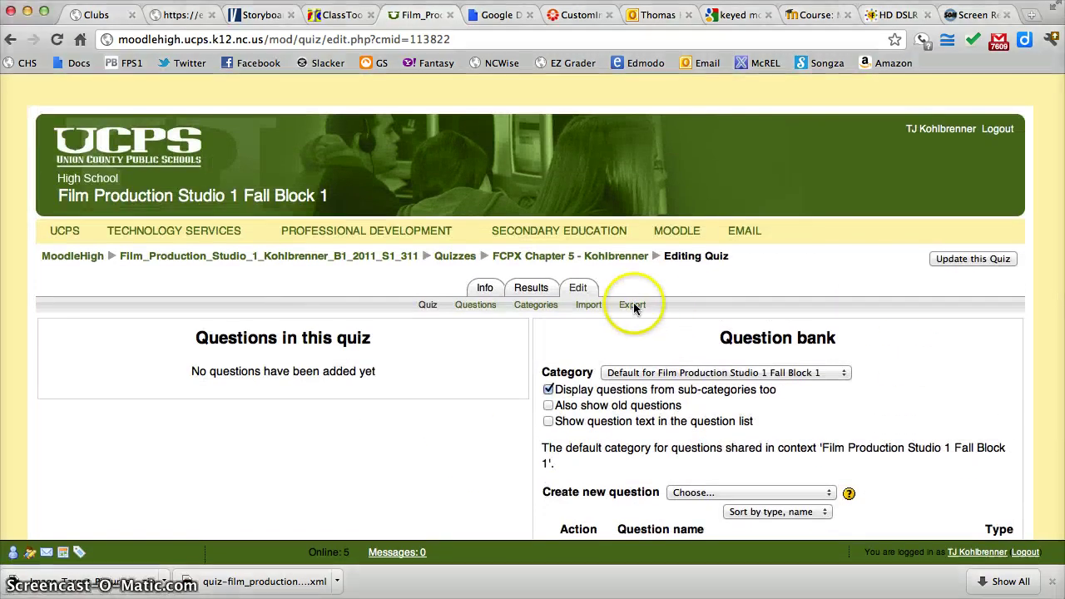
- Export the quiz questions to a Moodle XML file, then go back to the question bank
click(633, 305)
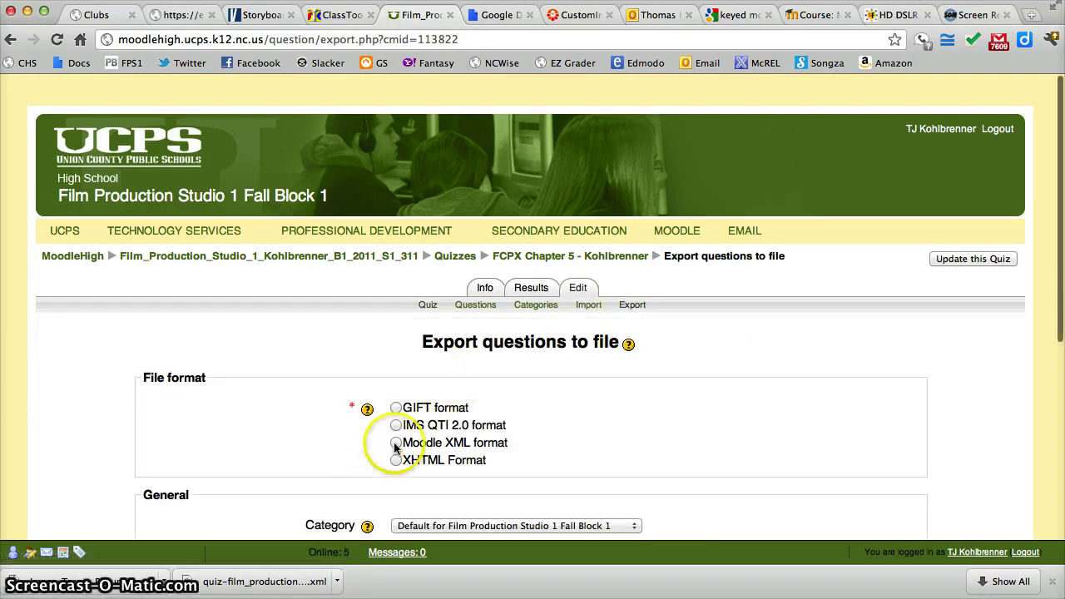
click(396, 442)
scroll(618, 429, down, 5)
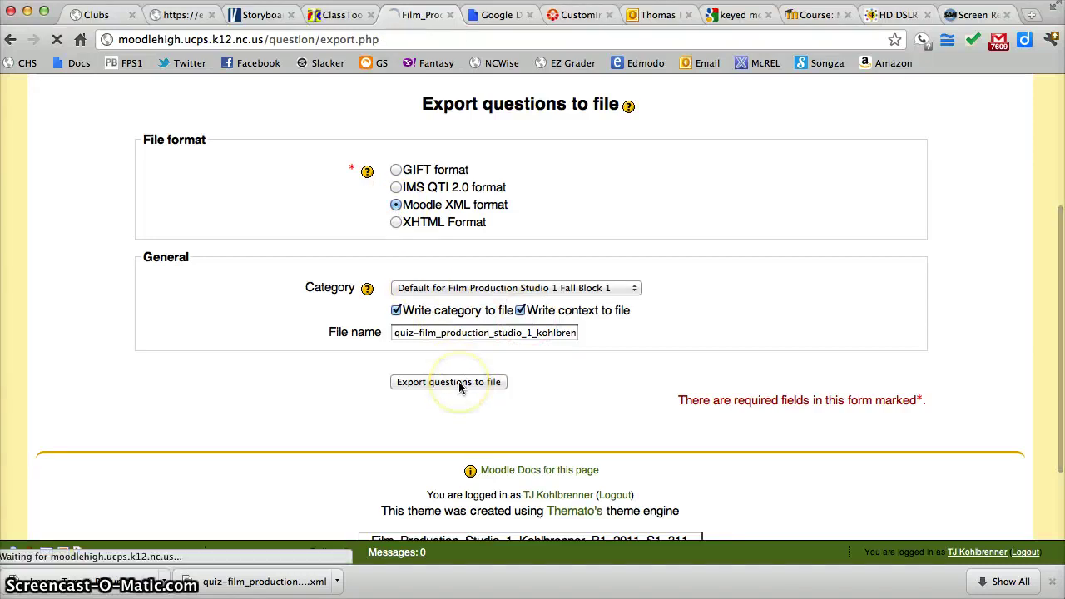
scroll(458, 387, down, 3)
scroll(458, 387, down, 5)
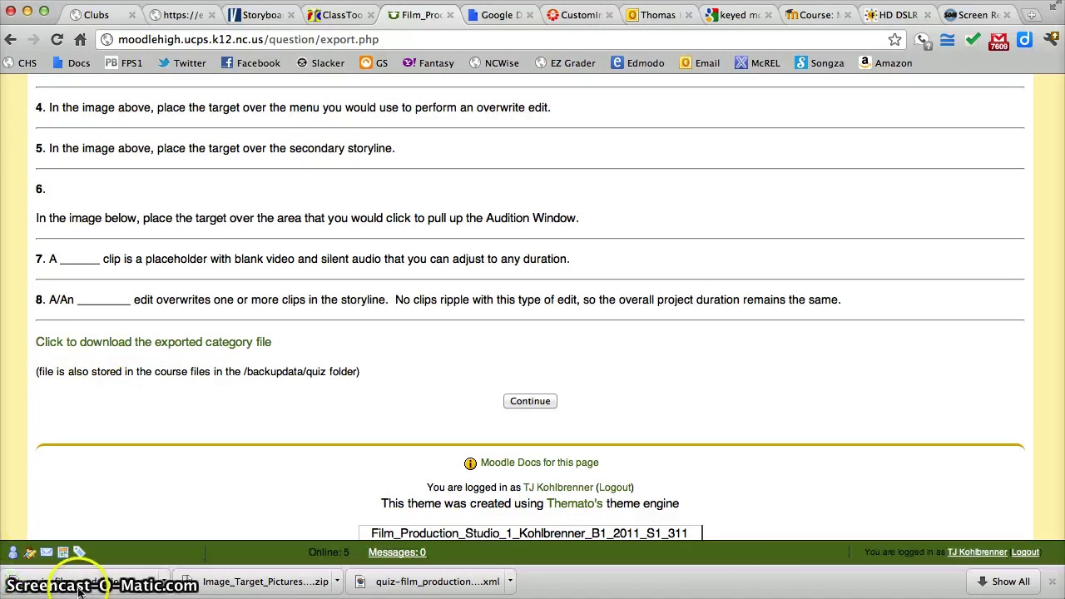
click(532, 401)
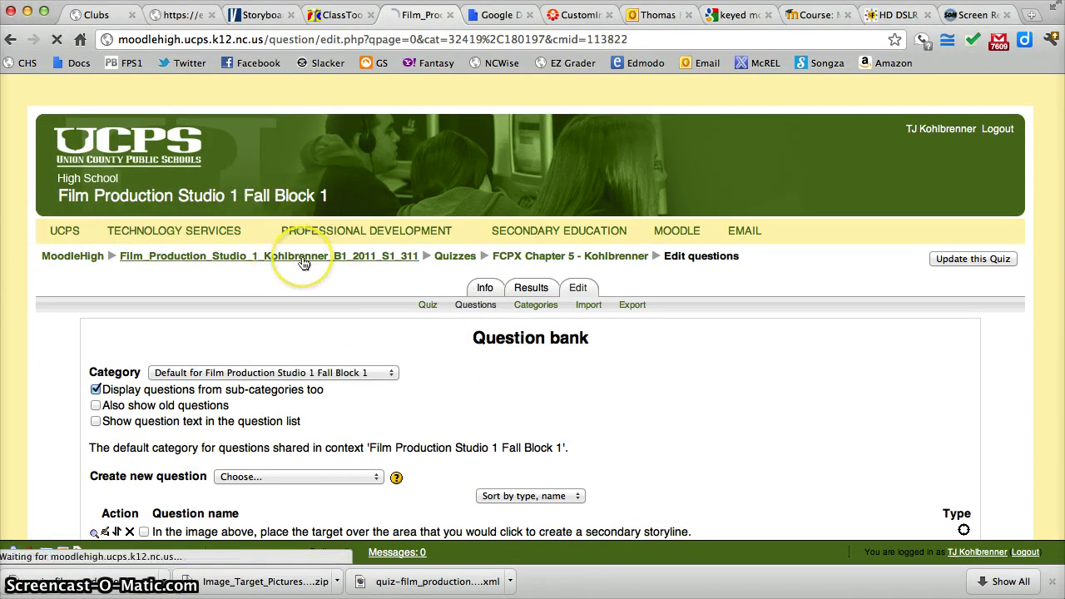
- Open the course Files area and check the contents of the Final_Cut_Pro_Images folder
click(434, 301)
scroll(430, 308, down, 2)
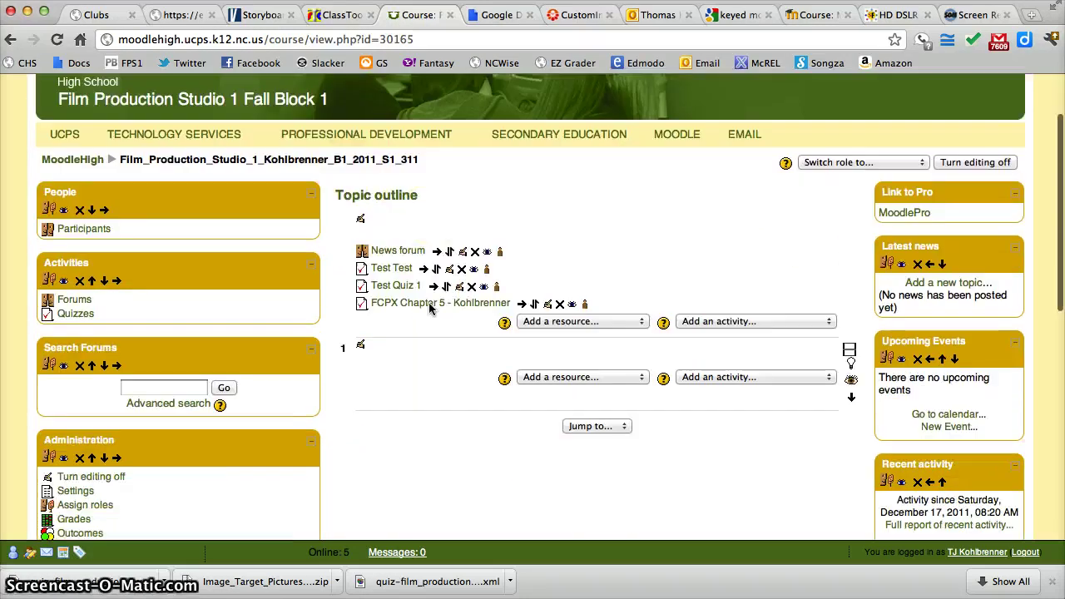
scroll(430, 306, down, 5)
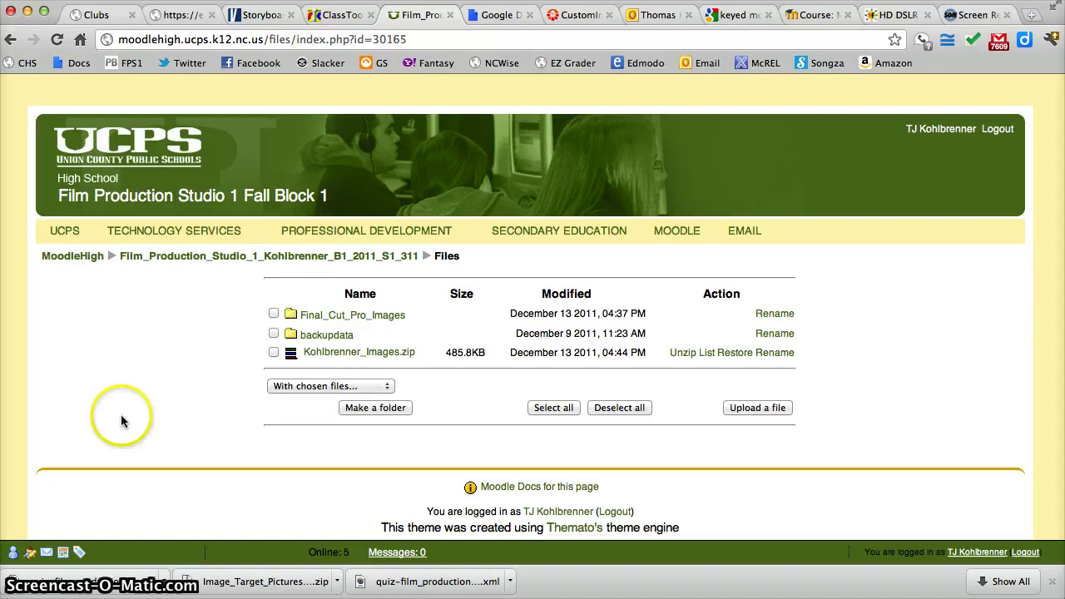
click(290, 335)
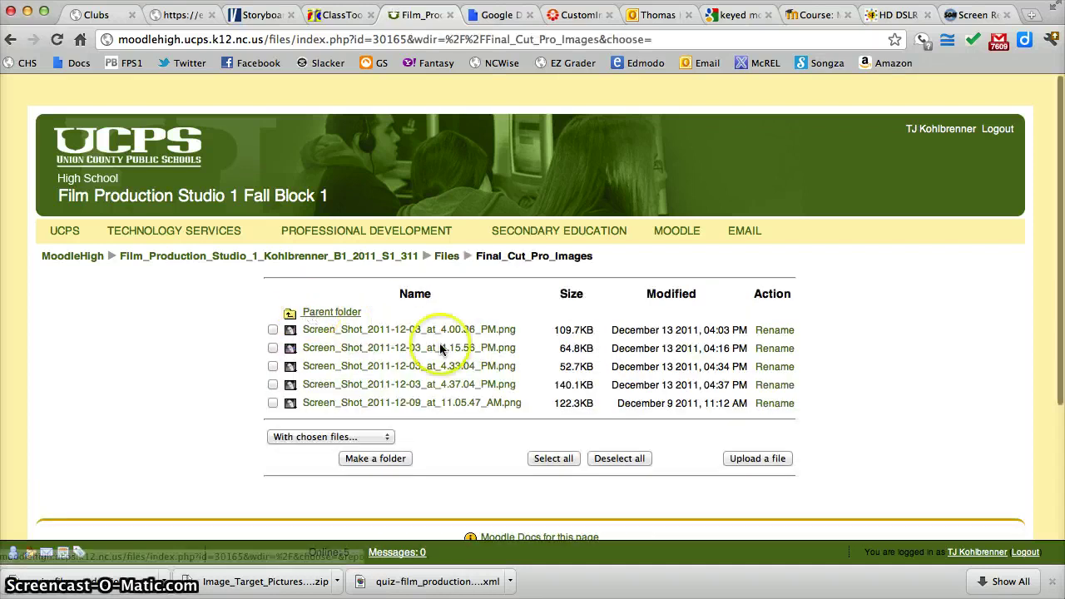
click(349, 318)
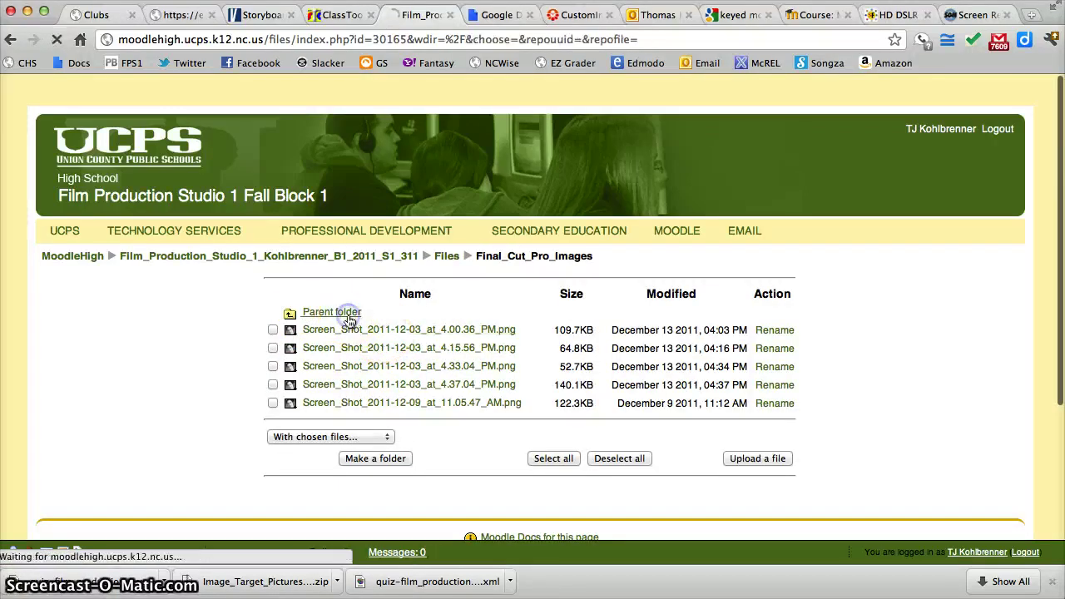
- Select the Final_Cut_Pro_Images folder and choose Create zip archive for it
click(273, 315)
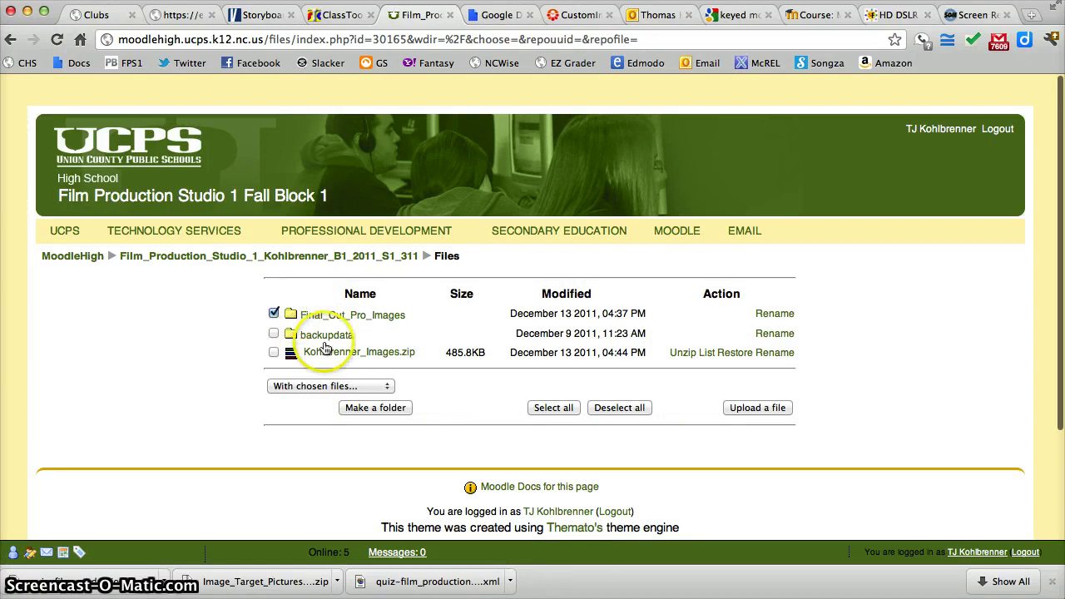
click(315, 386)
click(307, 429)
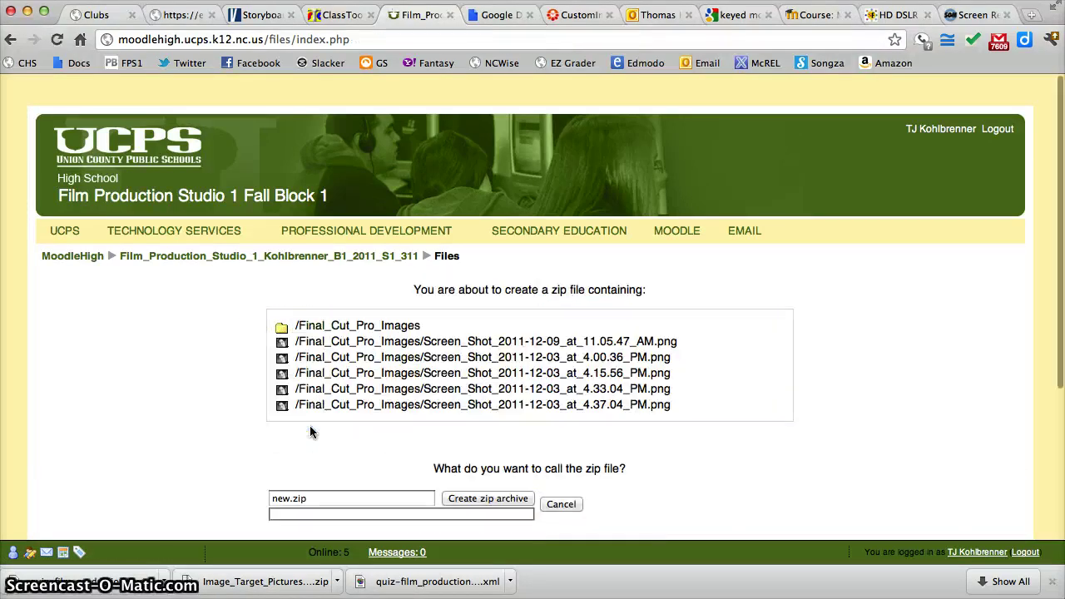
- Rename the archive from new.zip to Image_Targets_Kohlbrenner.zip and create it
click(287, 498)
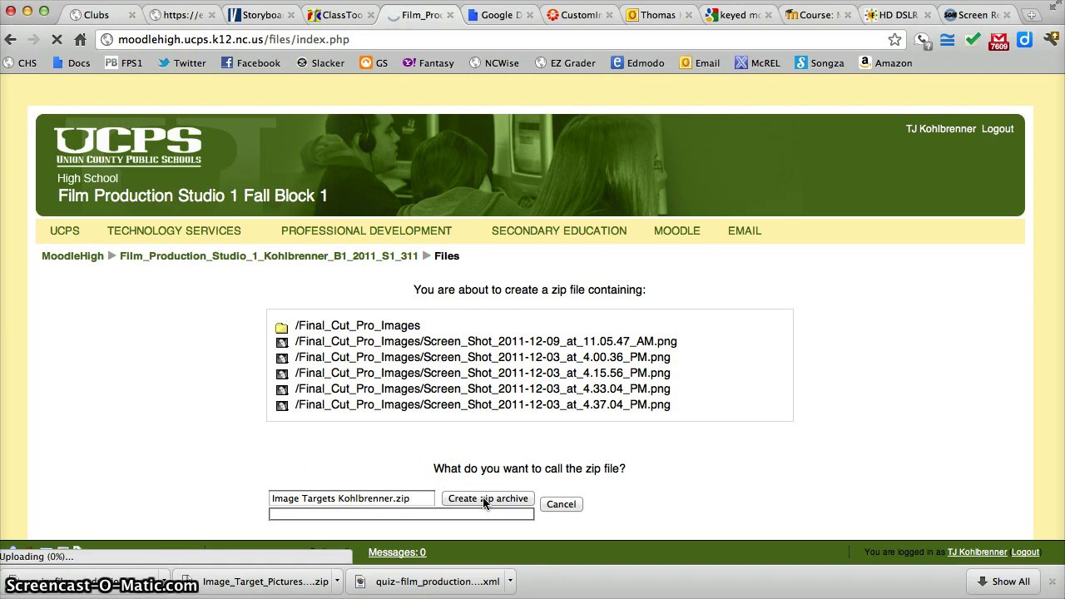
click(322, 352)
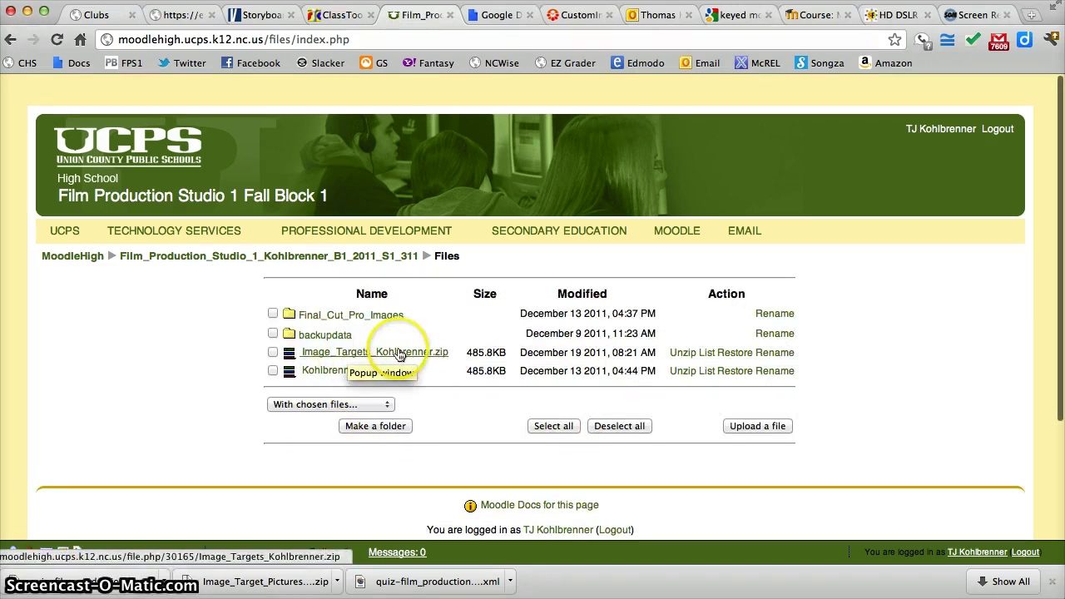
- Save the Image_Targets_Kohlbrenner.zip link to the computer's Downloads folder
right_click(401, 352)
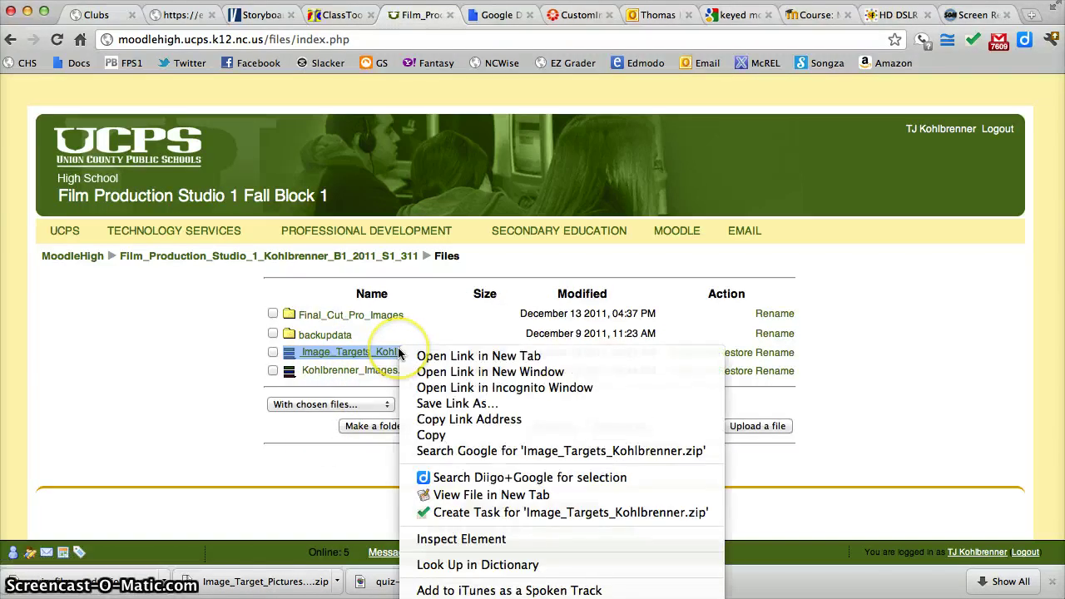
click(454, 406)
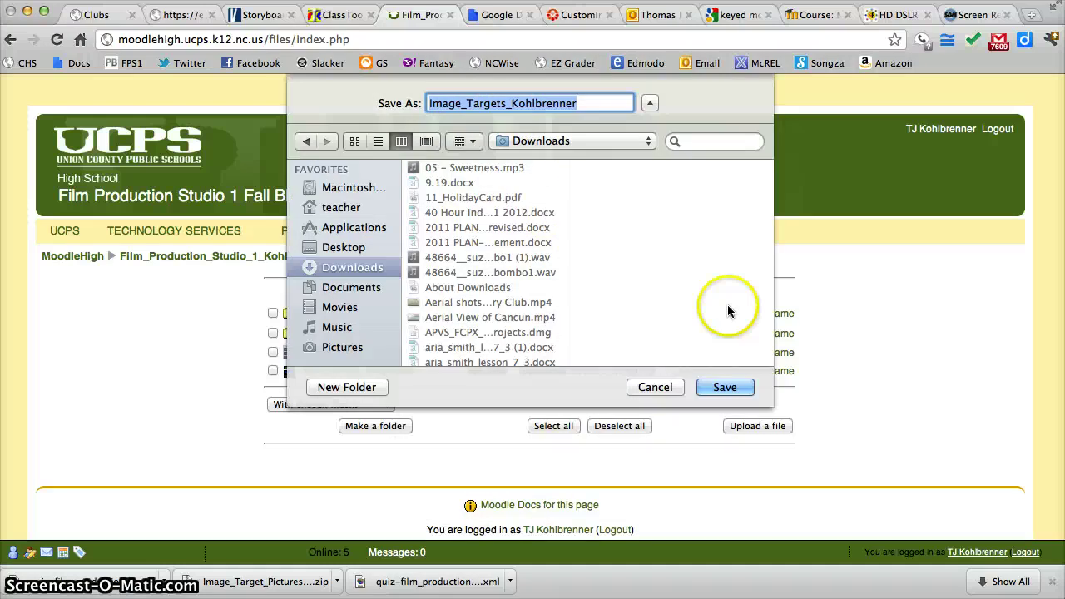
click(725, 387)
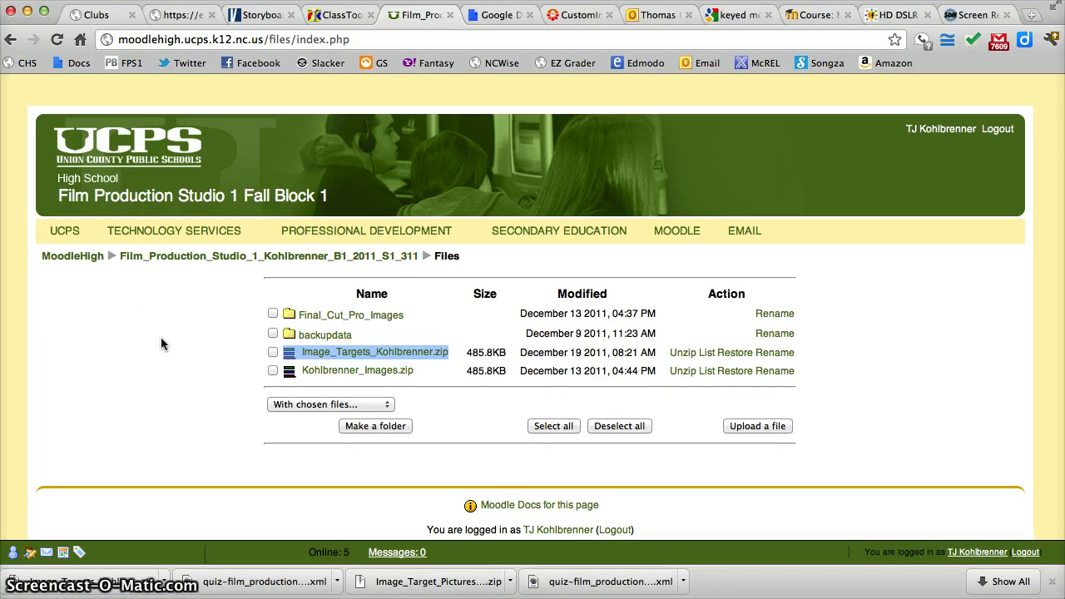
- From the MoodleHigh front page, open Film Production Studio Fall Block 3 and add a Quiz activity
click(91, 259)
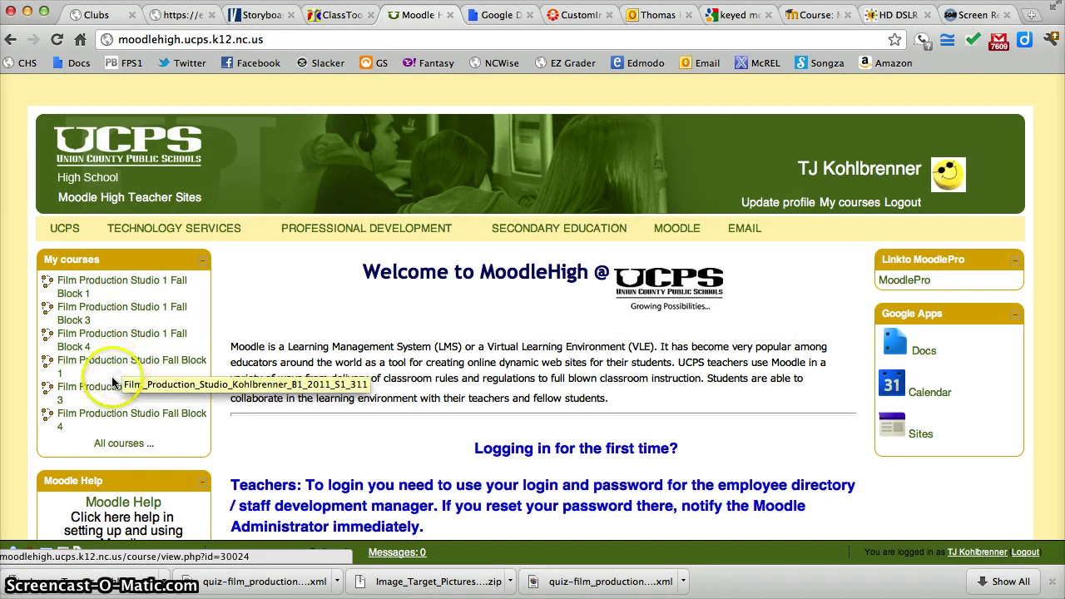
click(101, 393)
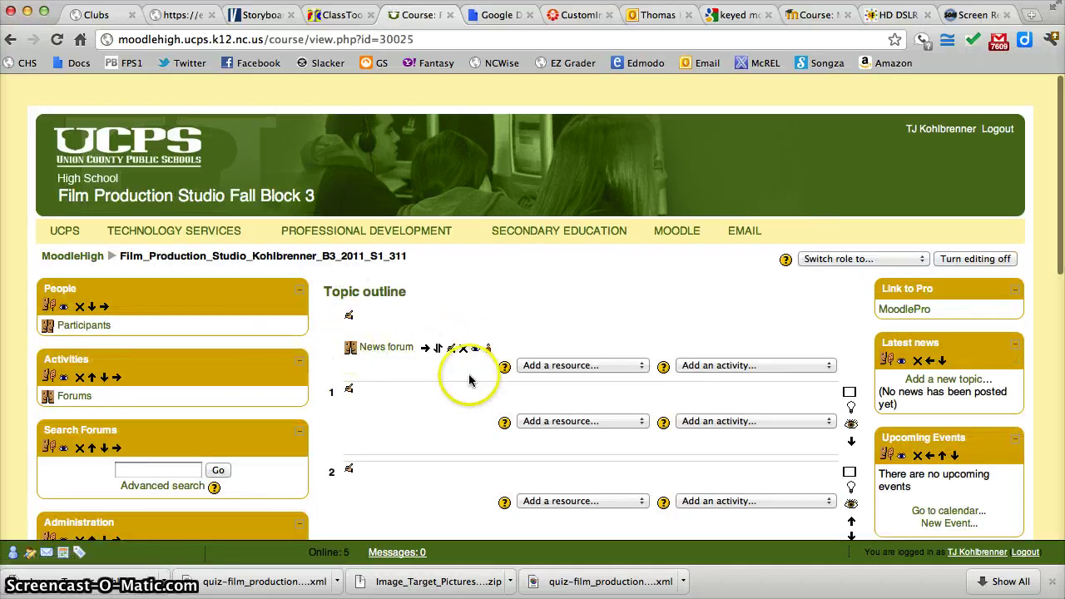
click(765, 367)
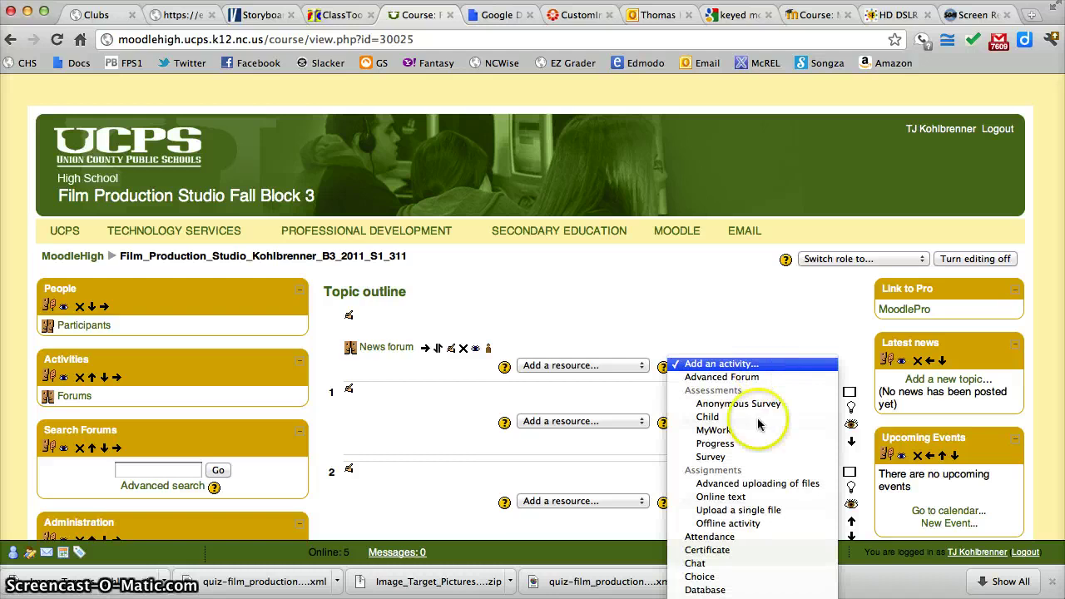
scroll(773, 479, down, 3)
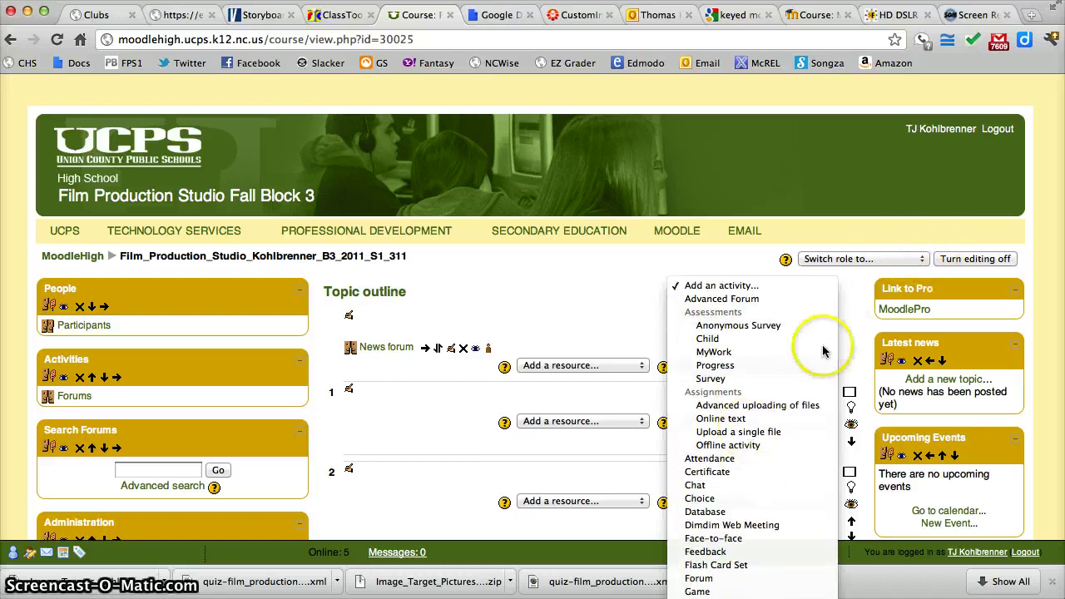
key(q)
key(Return)
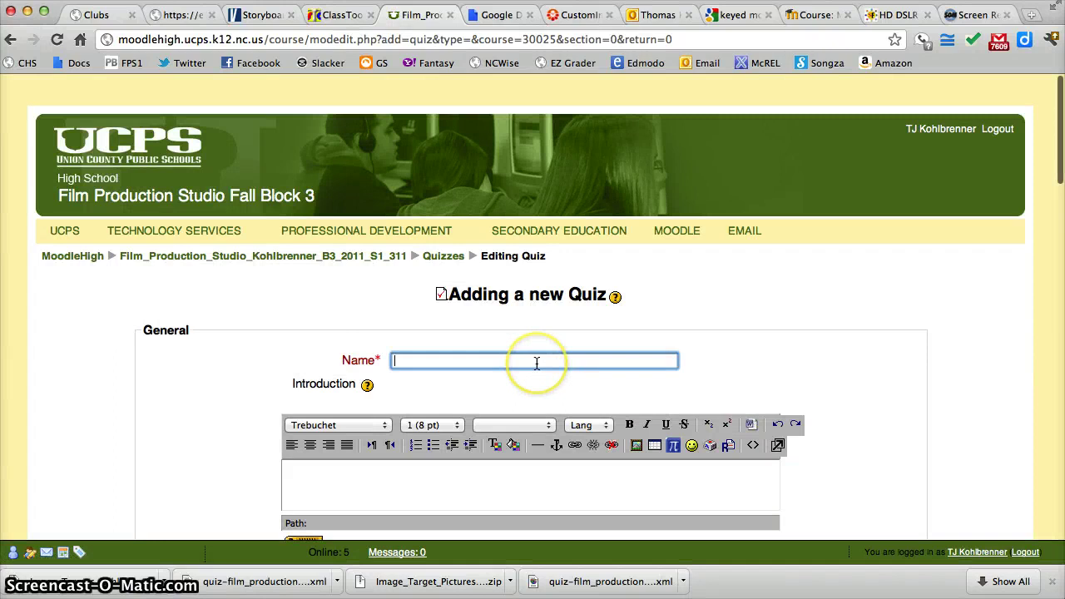
- Name the new quiz 'Test Questions' and save it
text(Test )
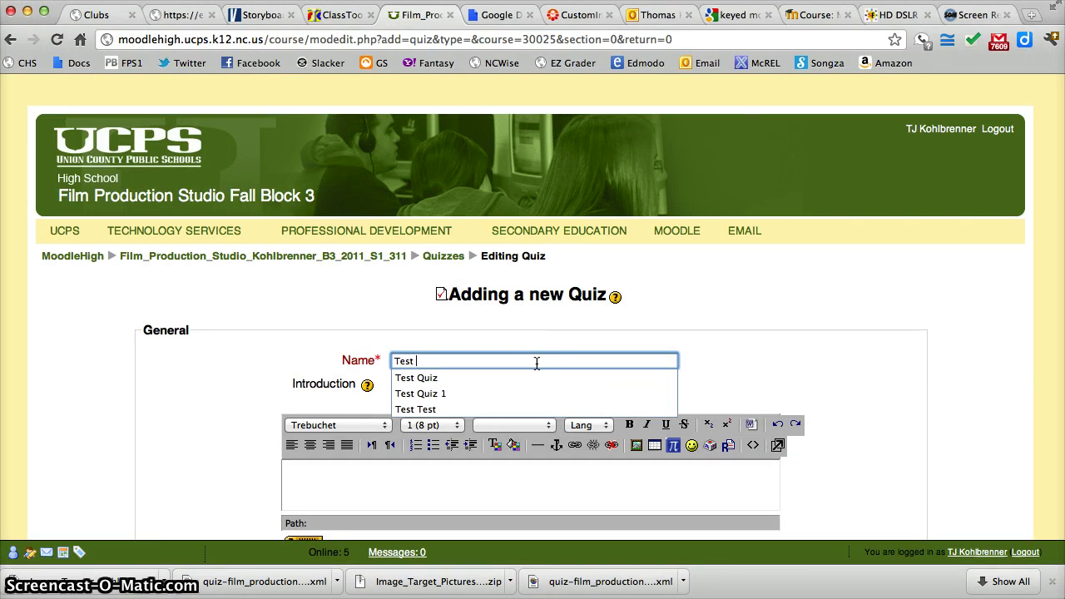
text(Questions)
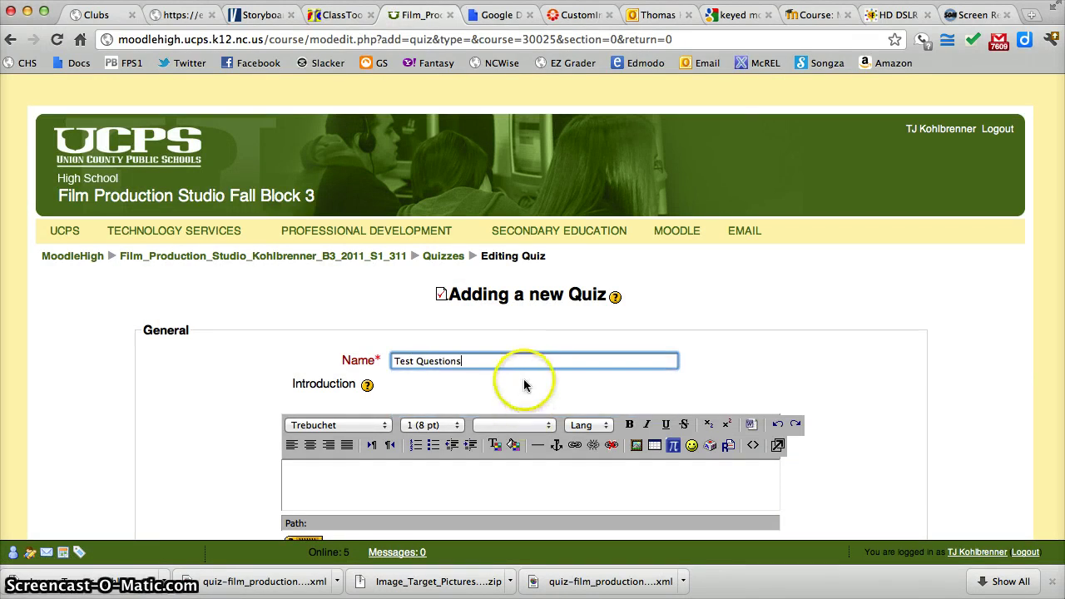
scroll(524, 385, down, 20)
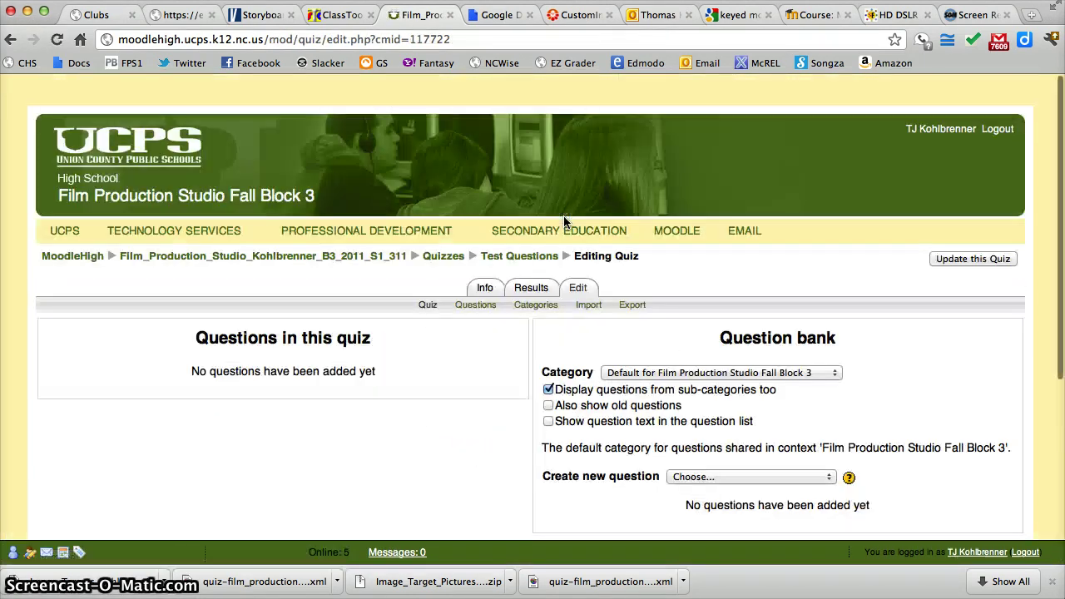
- Import the downloaded quiz XML file from Downloads using the Moodle XML format
click(588, 306)
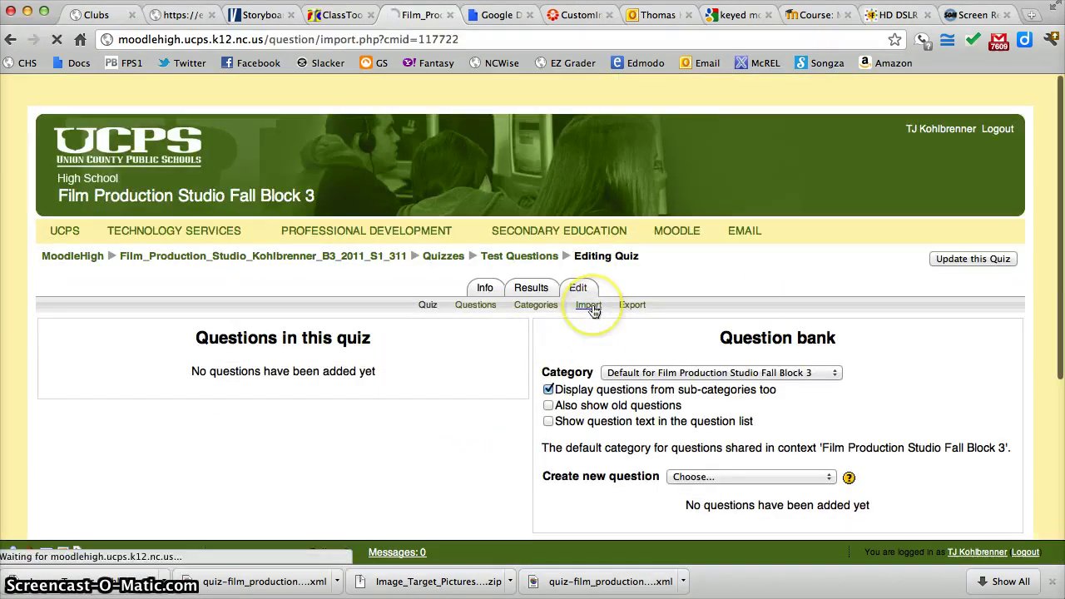
scroll(454, 410, down, 5)
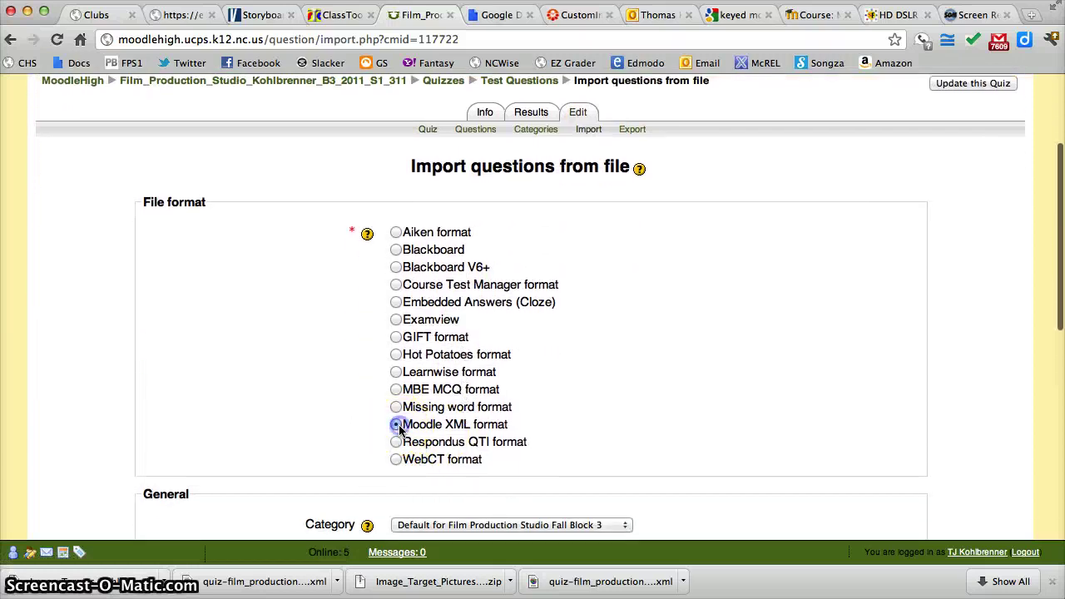
scroll(638, 389, down, 8)
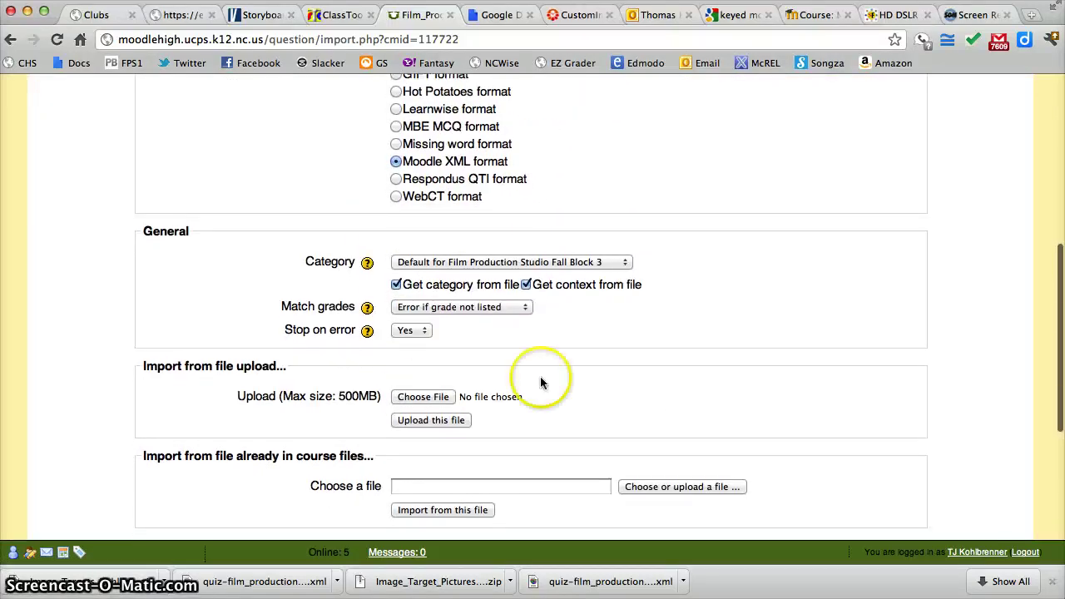
click(422, 399)
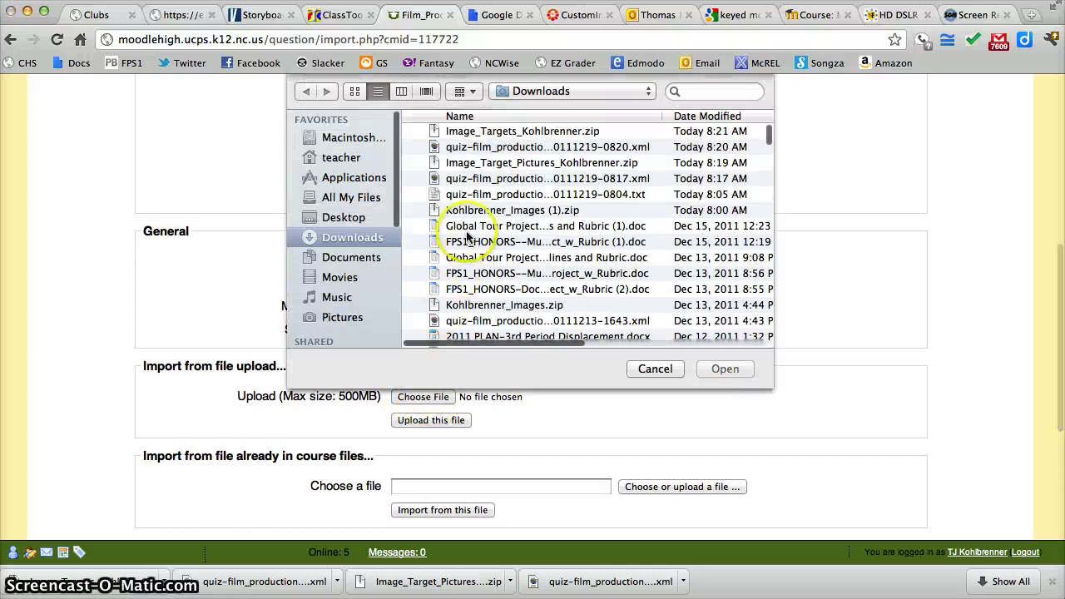
double_click(498, 154)
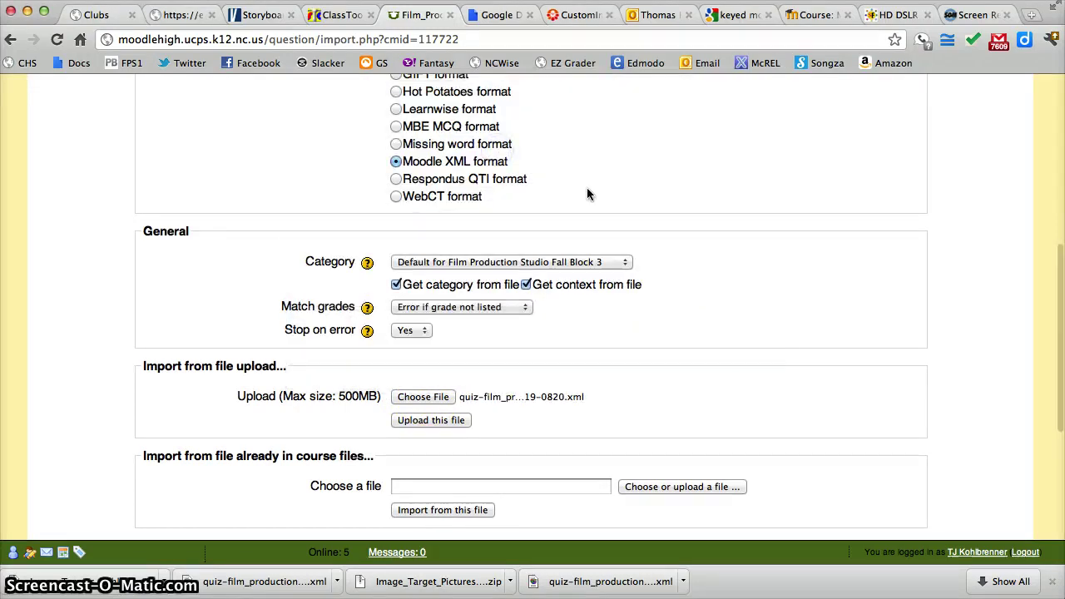
scroll(632, 403, down, 1)
scroll(632, 403, down, 1)
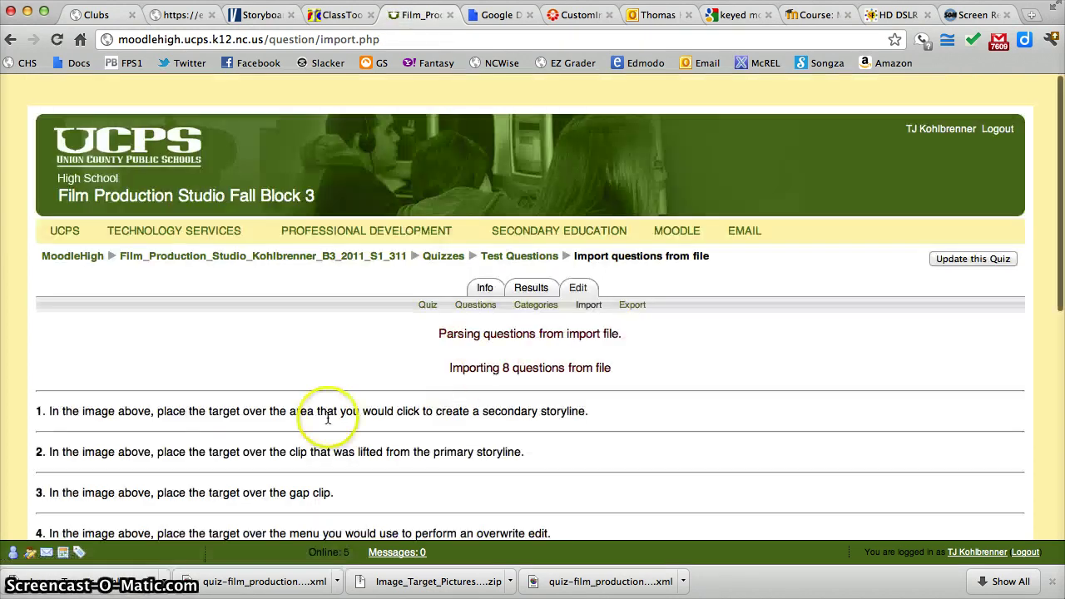
- Confirm the 8 imported questions and return to the Film Production Studio Fall Block 3 course page
scroll(328, 416, down, 5)
scroll(328, 416, down, 1)
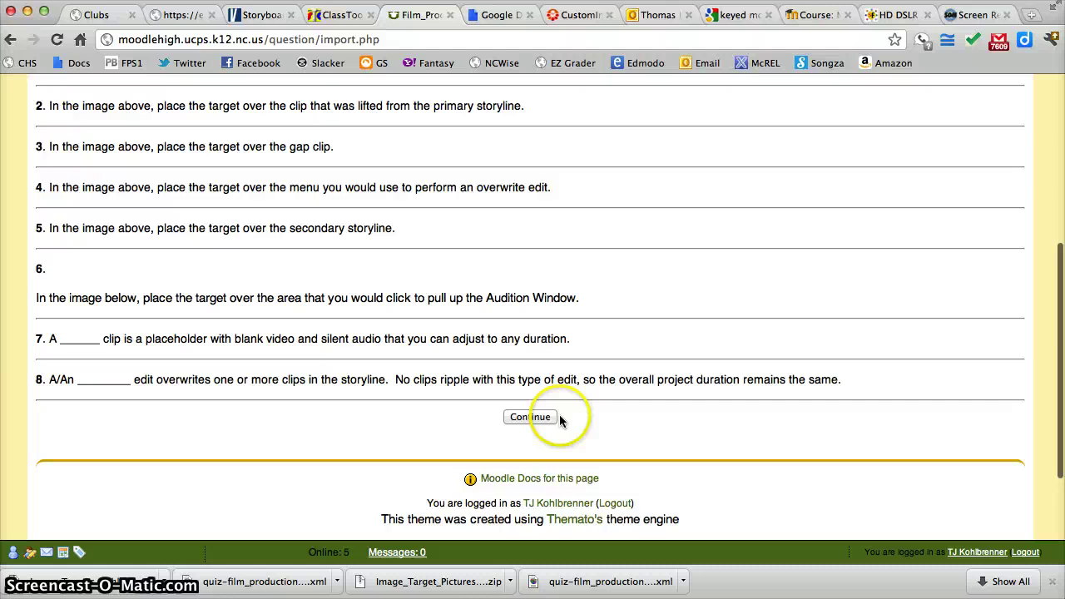
click(530, 416)
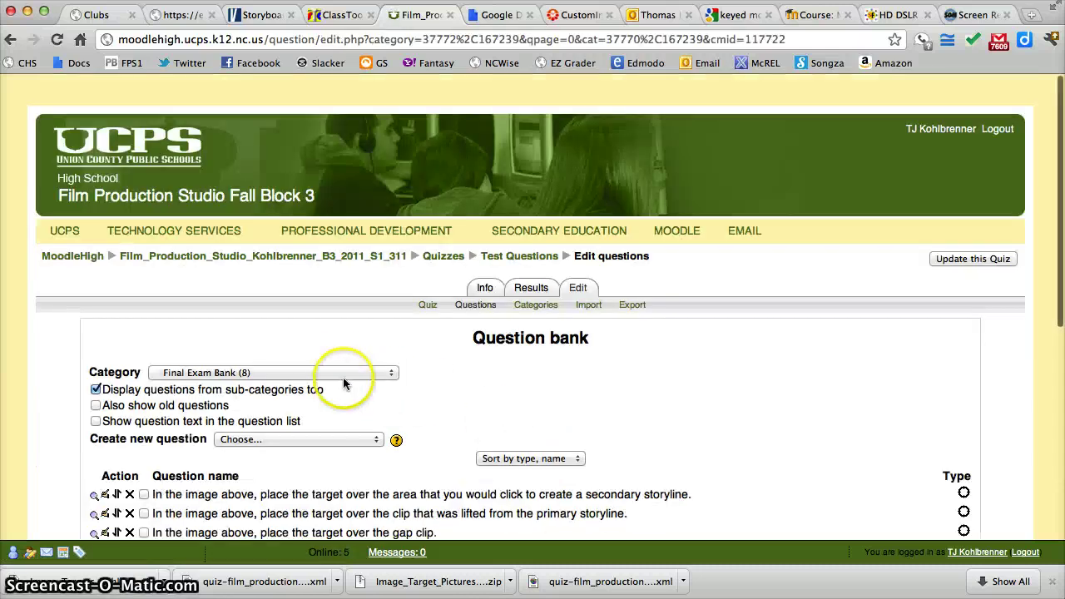
click(297, 258)
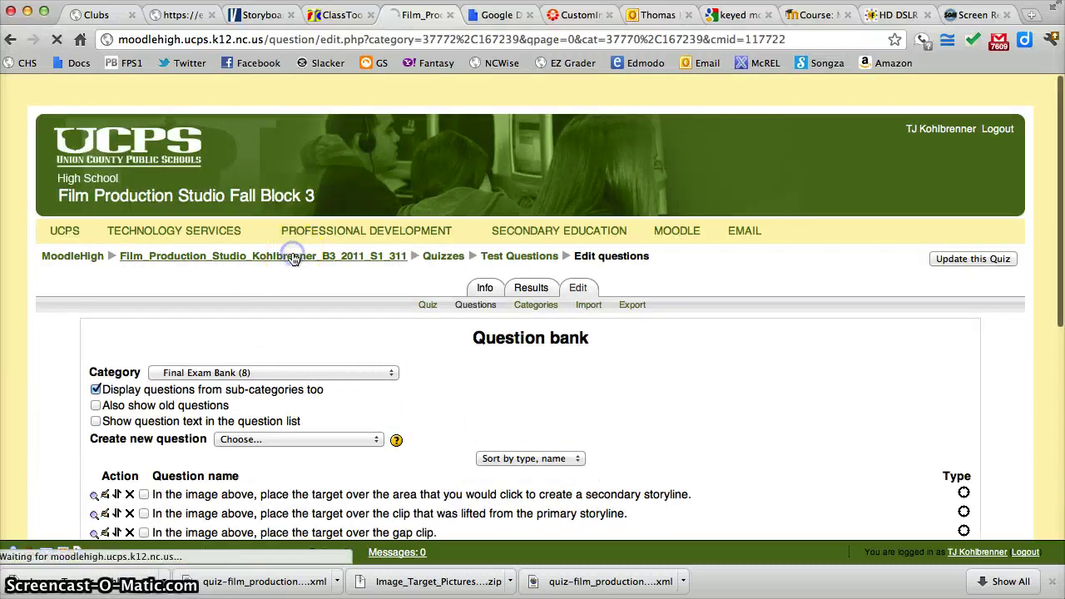
scroll(314, 328, down, 1)
- Upload Image_Targets_Kohlbrenner.zip from the computer into the course Files area
scroll(314, 328, down, 4)
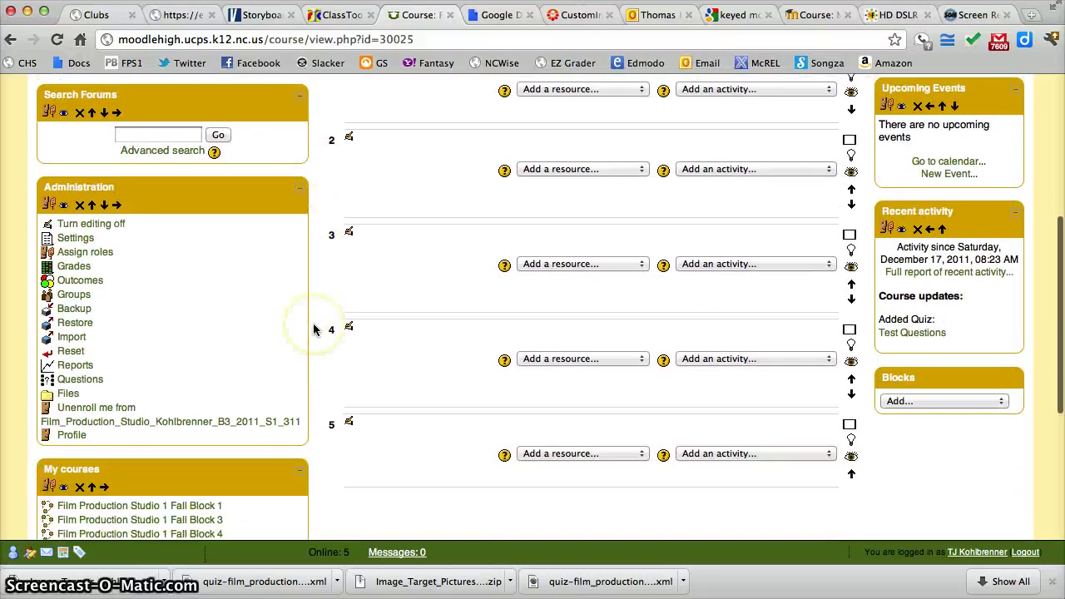
click(70, 394)
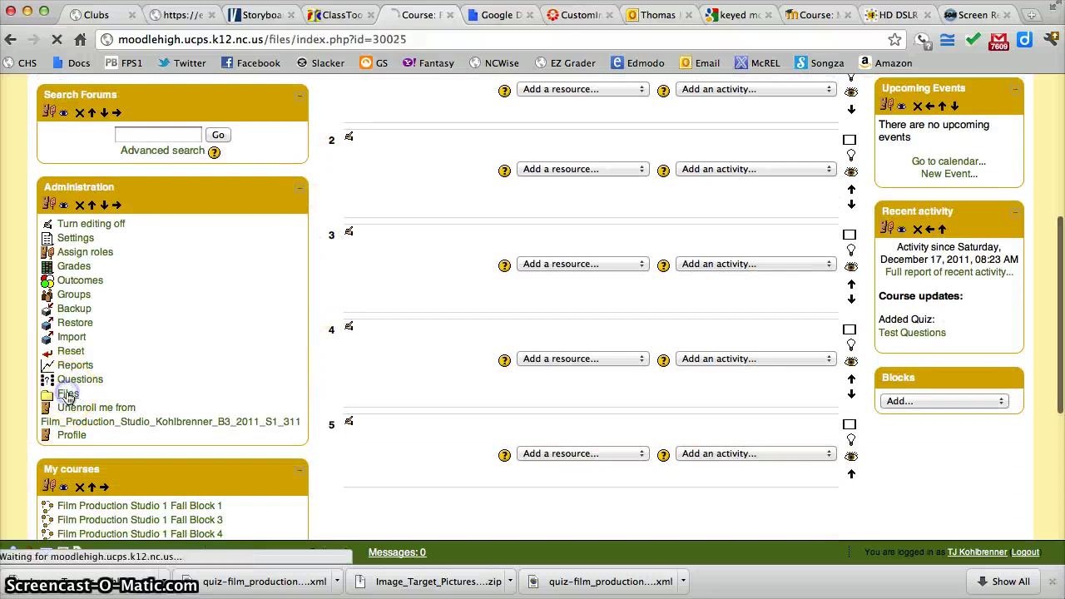
click(756, 331)
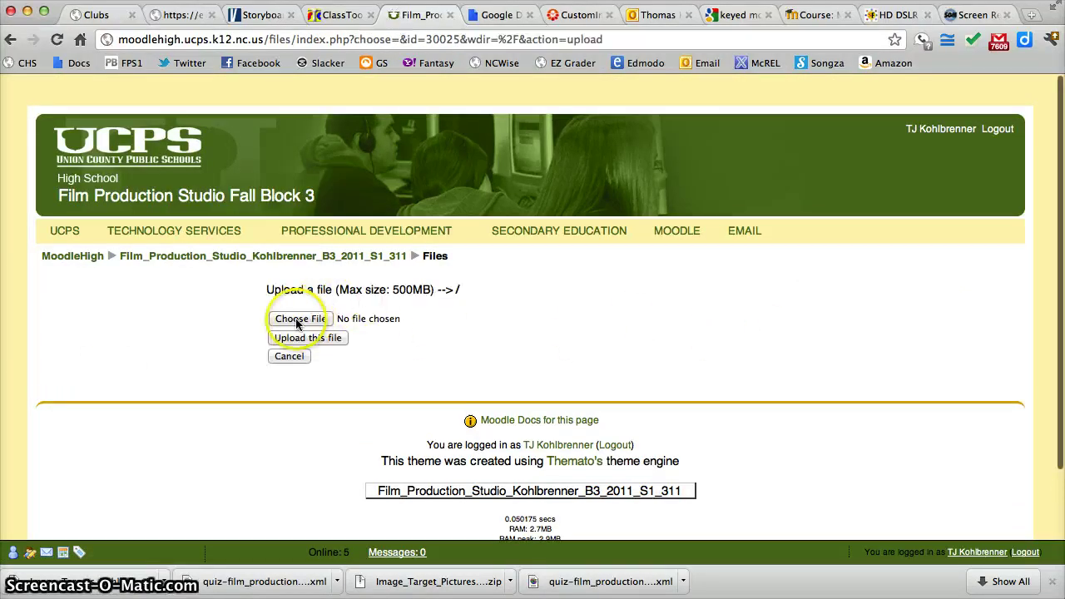
click(291, 318)
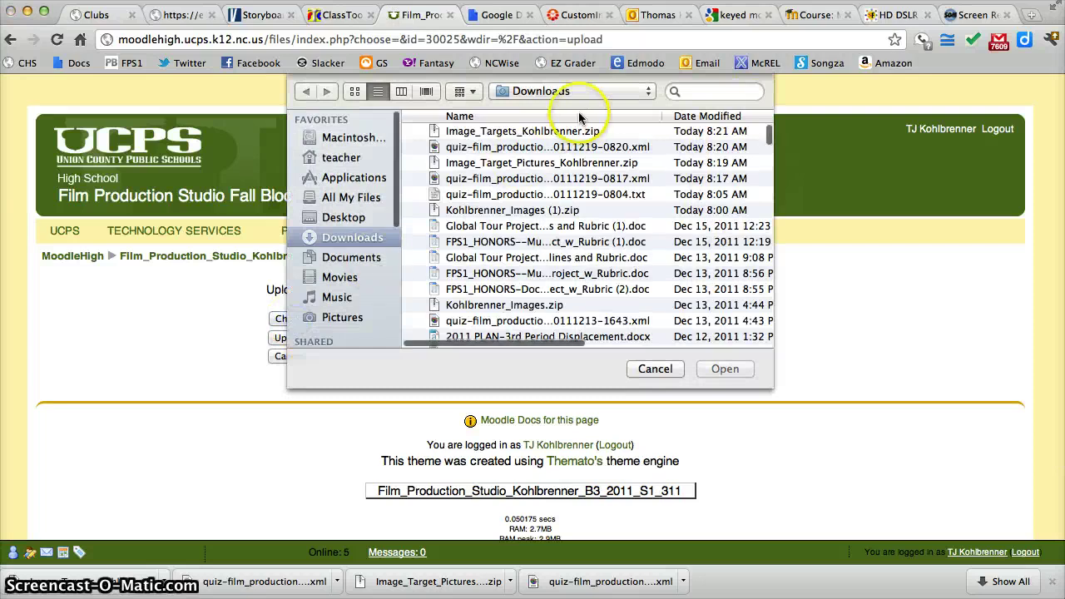
click(507, 133)
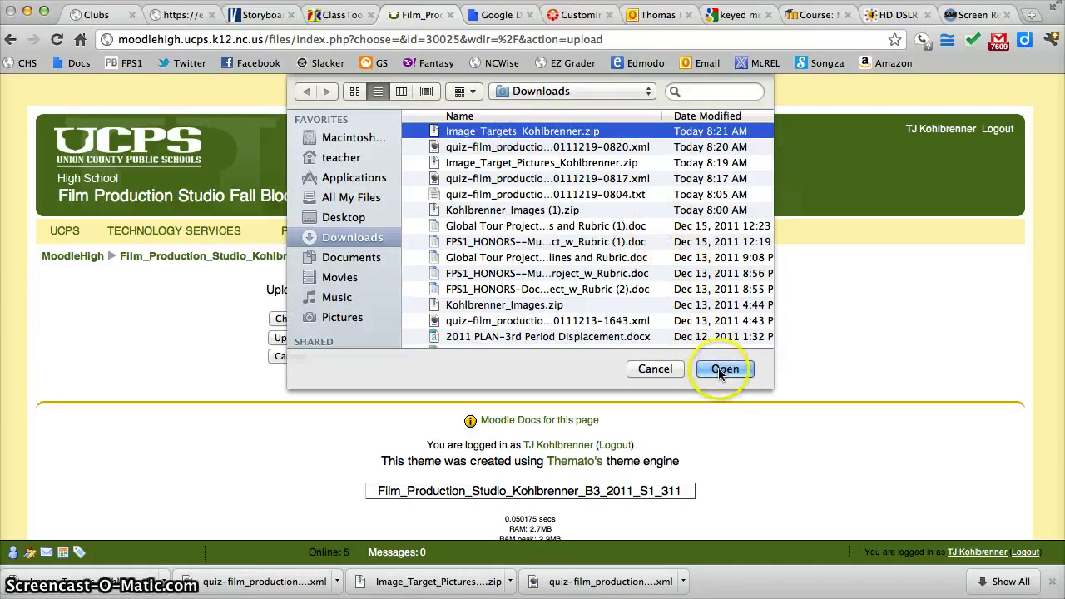
click(722, 371)
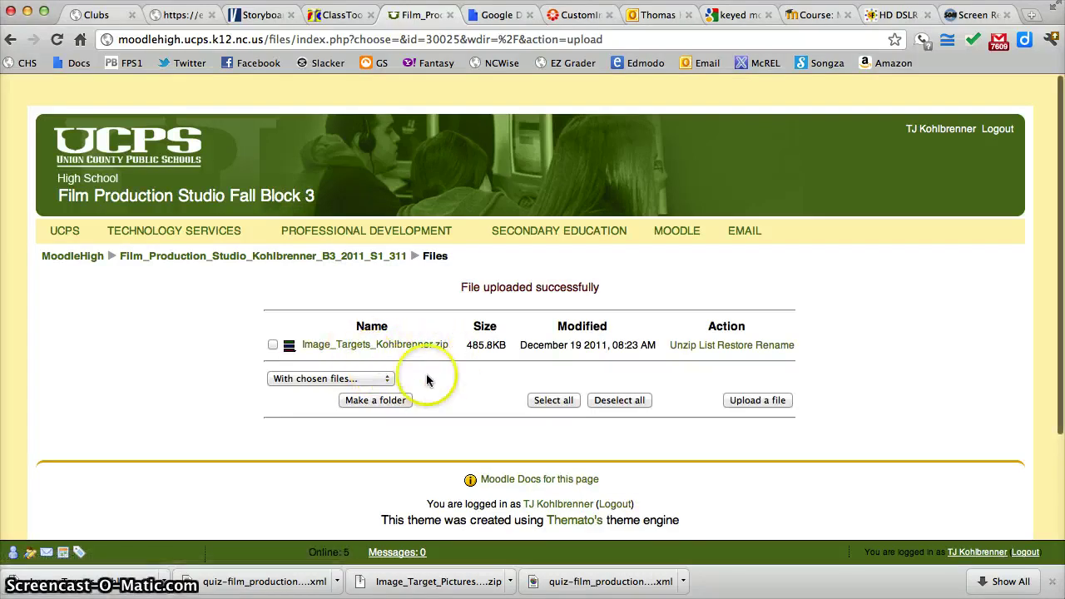
- Unzip Image_Targets_Kohlbrenner.zip to recreate the Final_Cut_Pro_Images folder, then return to the course page
click(683, 349)
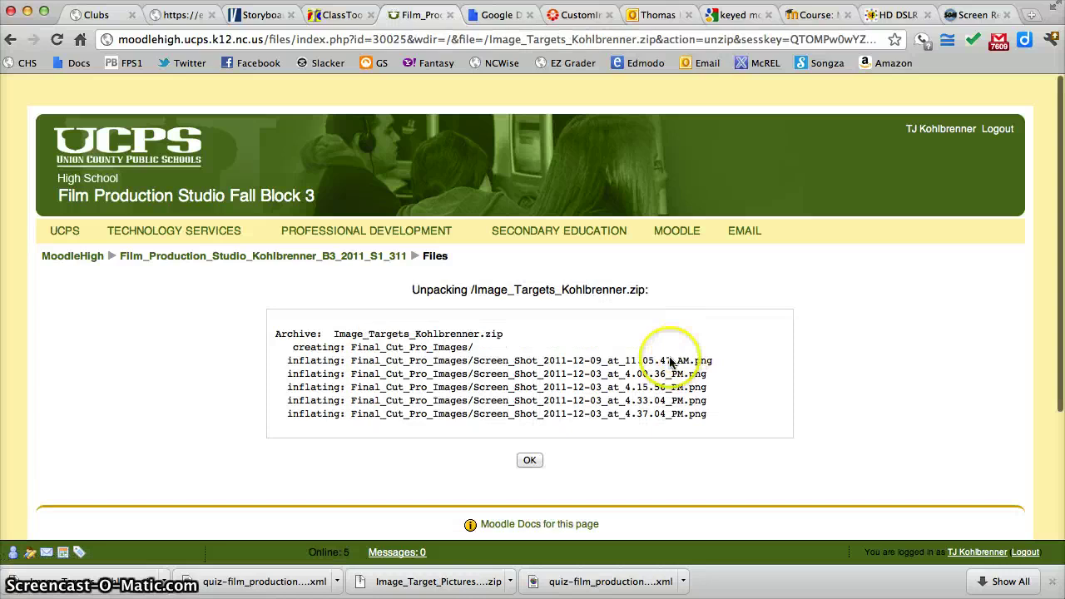
click(536, 461)
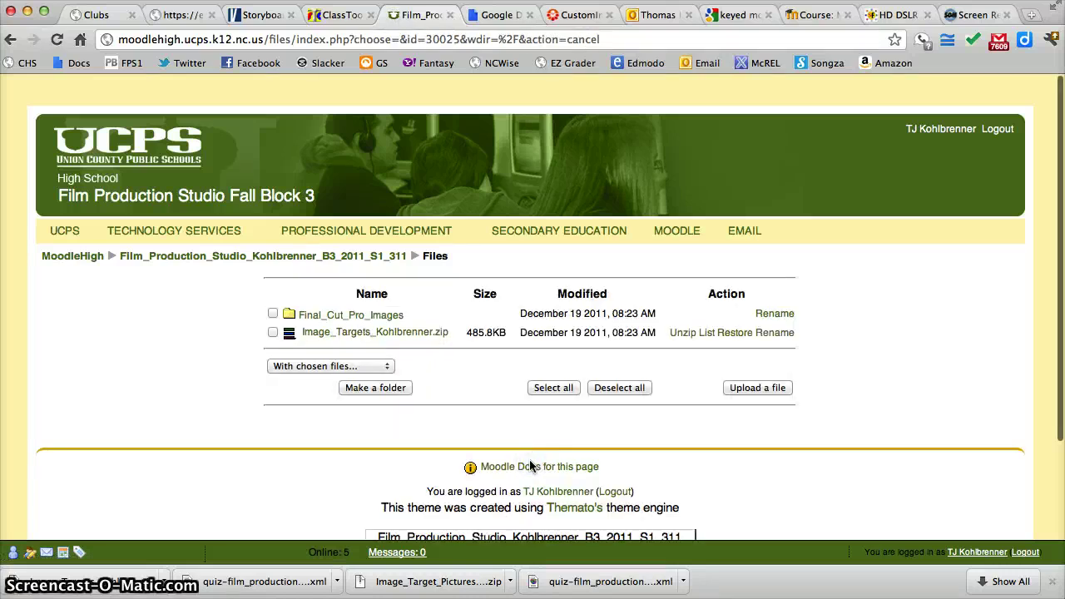
click(275, 257)
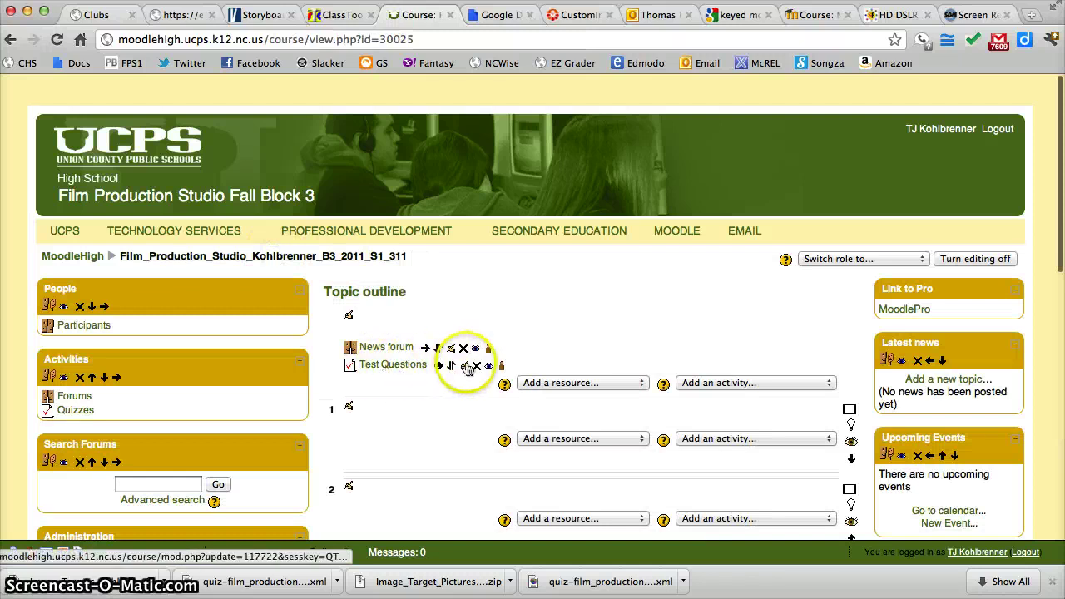
- In the Test Questions quiz, preview the secondary-storyline question and check its Final Cut Pro screenshot target
click(399, 366)
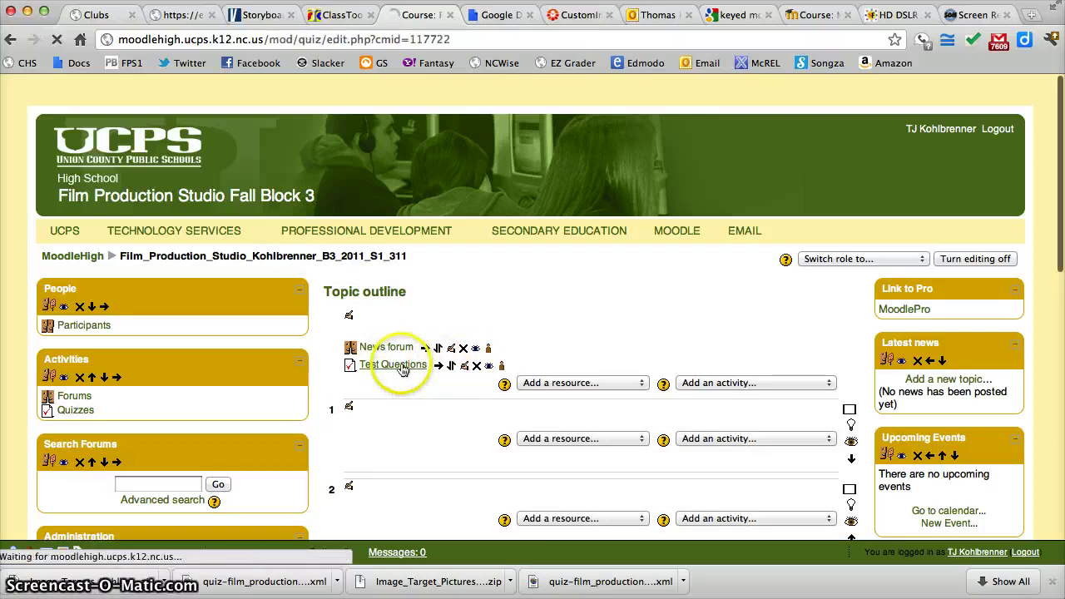
scroll(579, 350, down, 5)
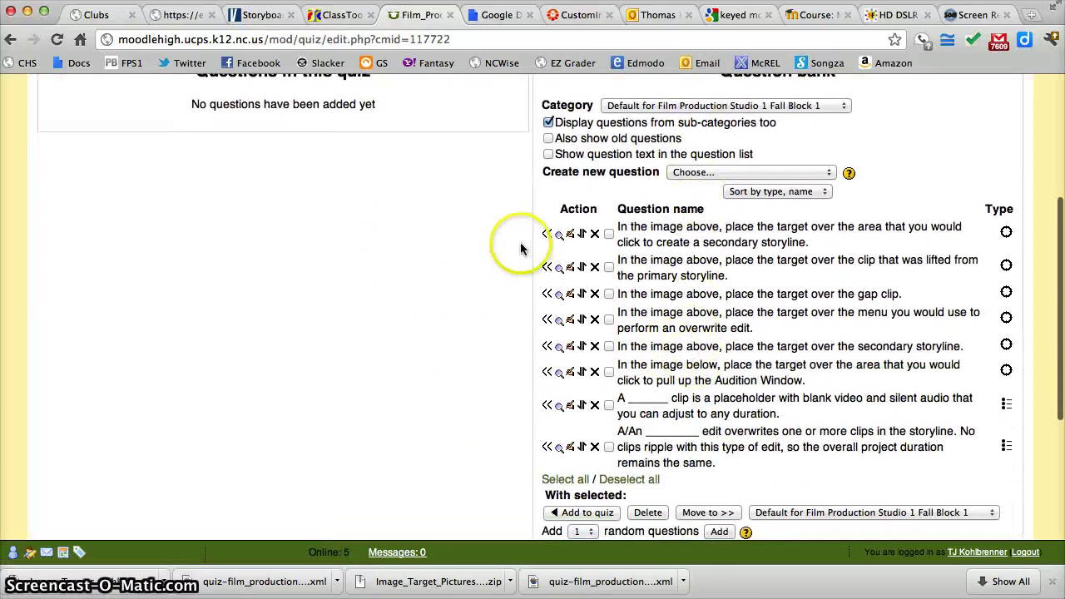
click(560, 236)
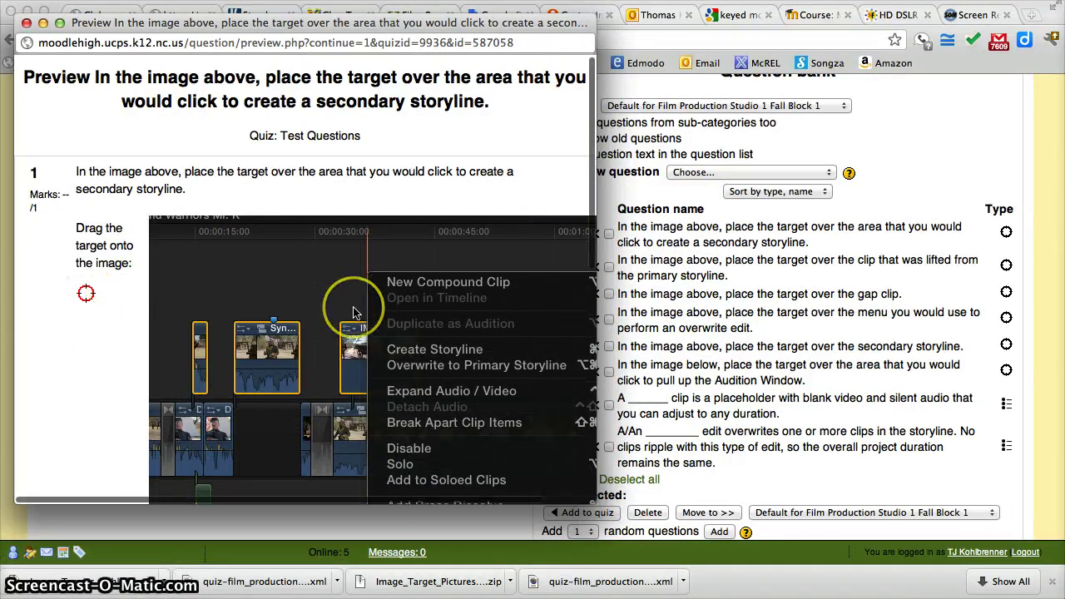
scroll(333, 300, down, 2)
scroll(342, 309, up, 2)
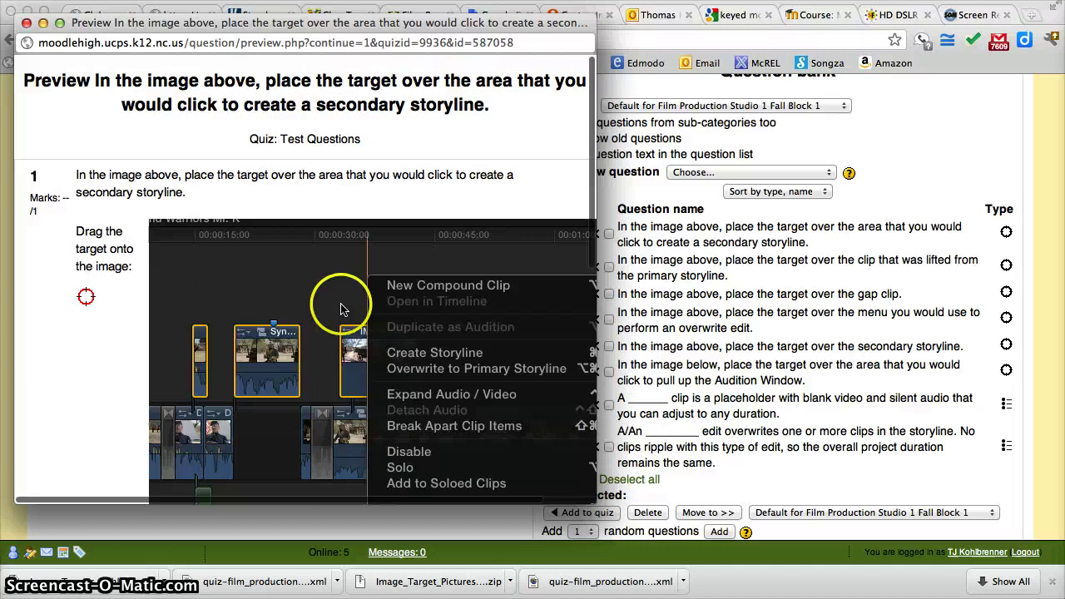
click(25, 23)
click(518, 257)
scroll(520, 256, up, 5)
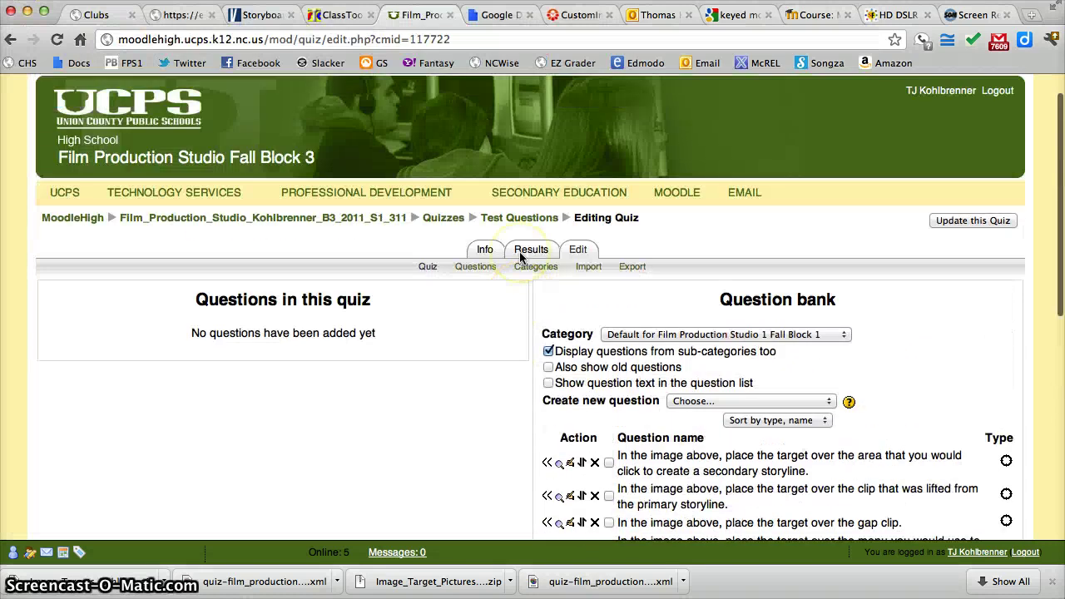
scroll(519, 256, down, 5)
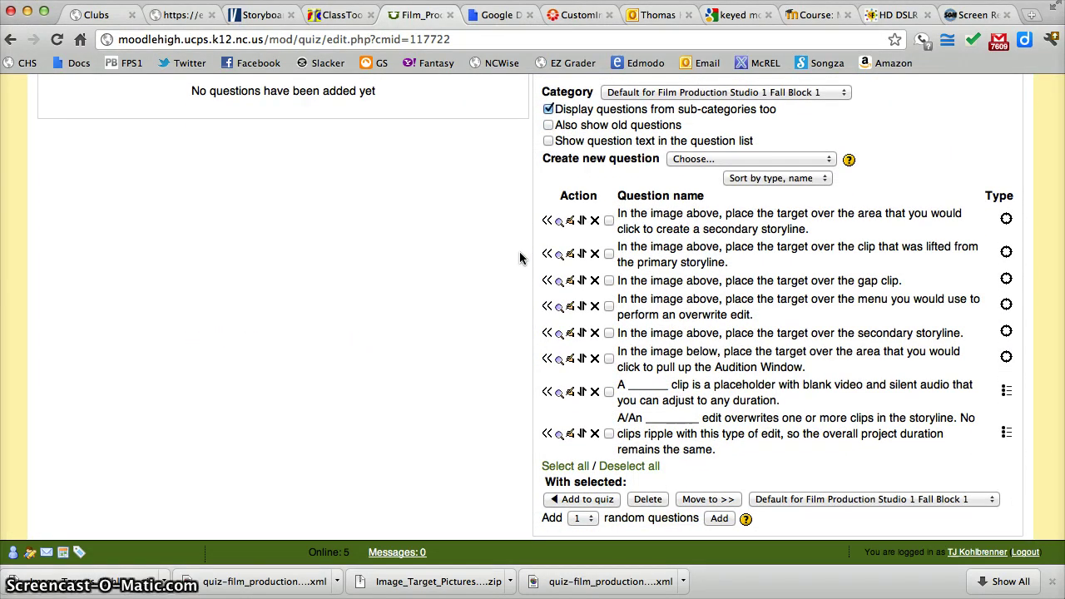
scroll(520, 258, up, 5)
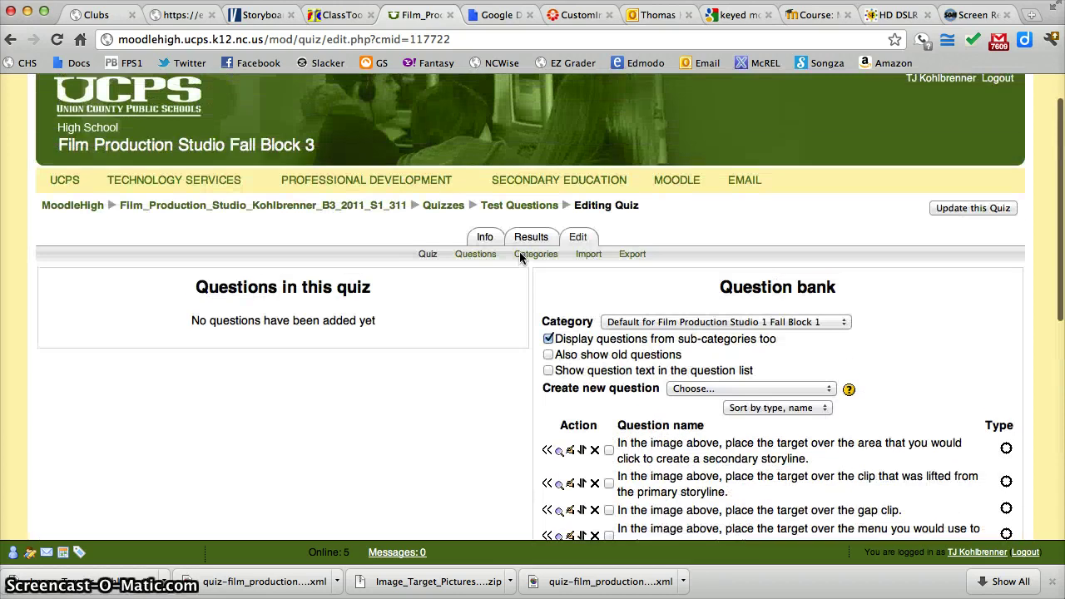
scroll(520, 258, down, 4)
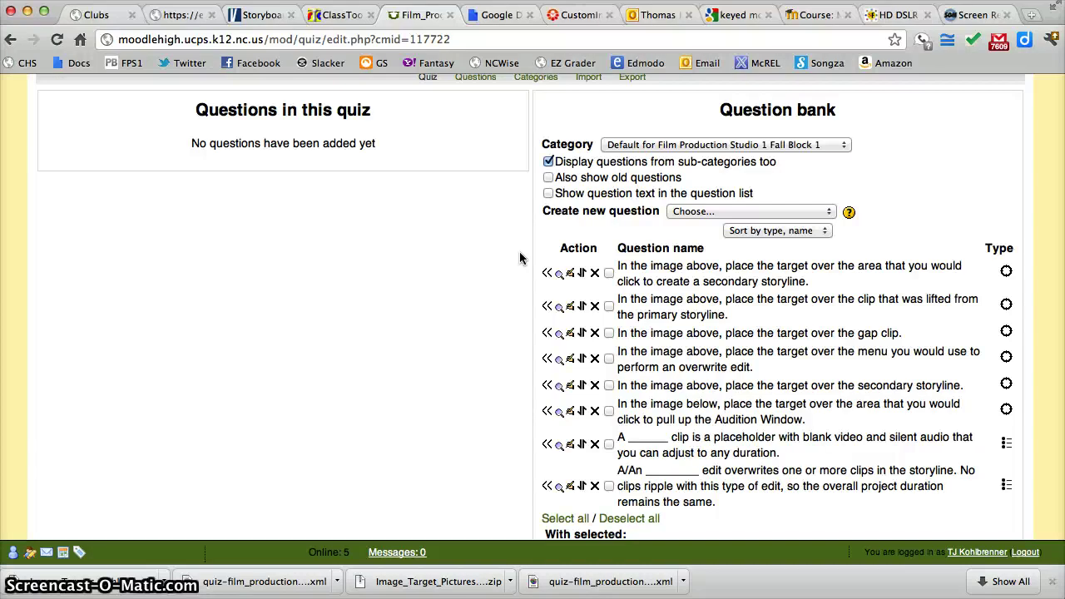
click(505, 241)
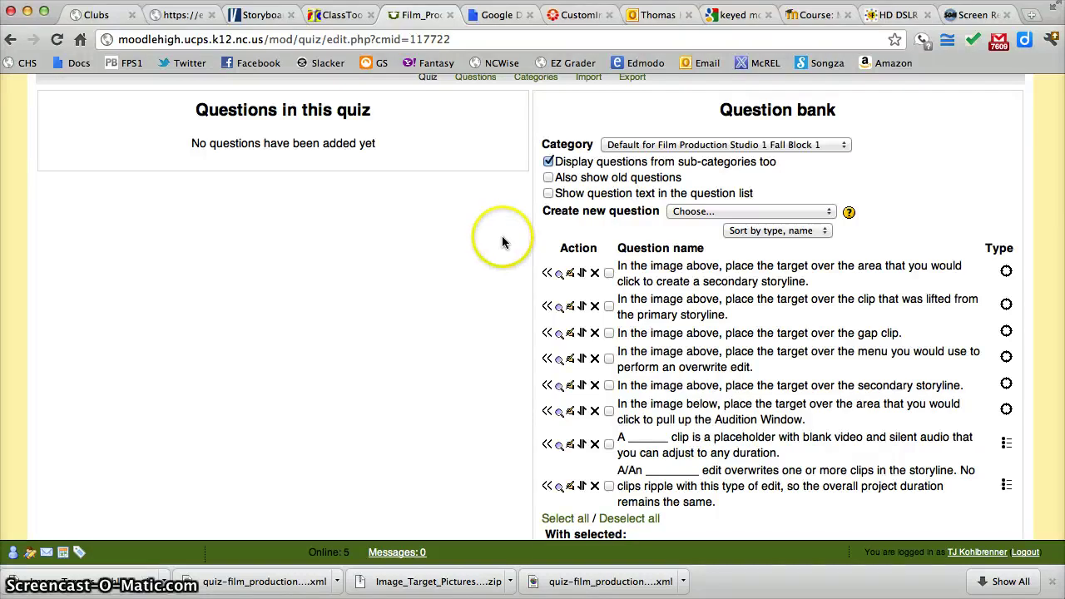